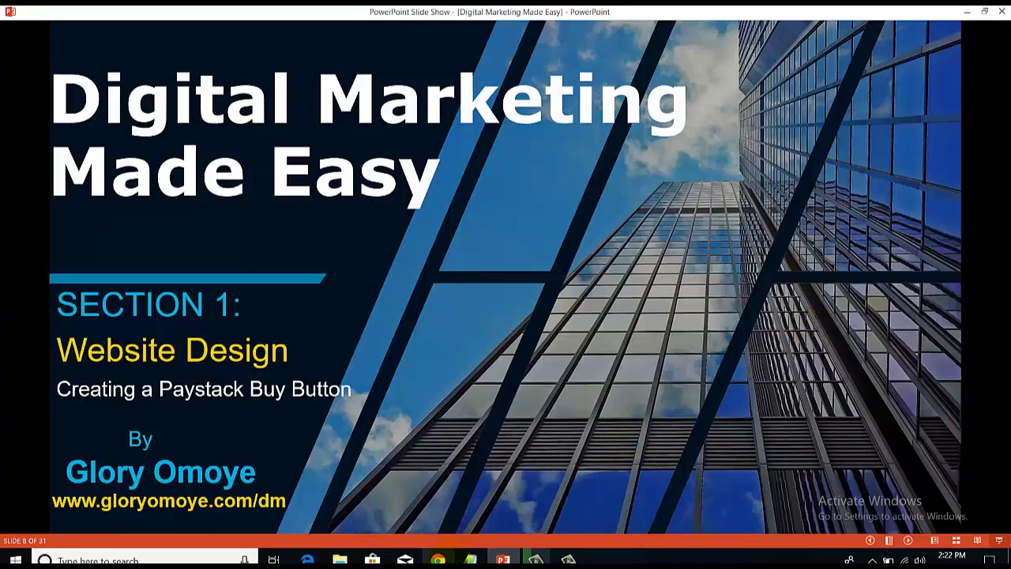
Leave the slideshow and bring the paystack.com homepage up in Chrome
click(438, 559)
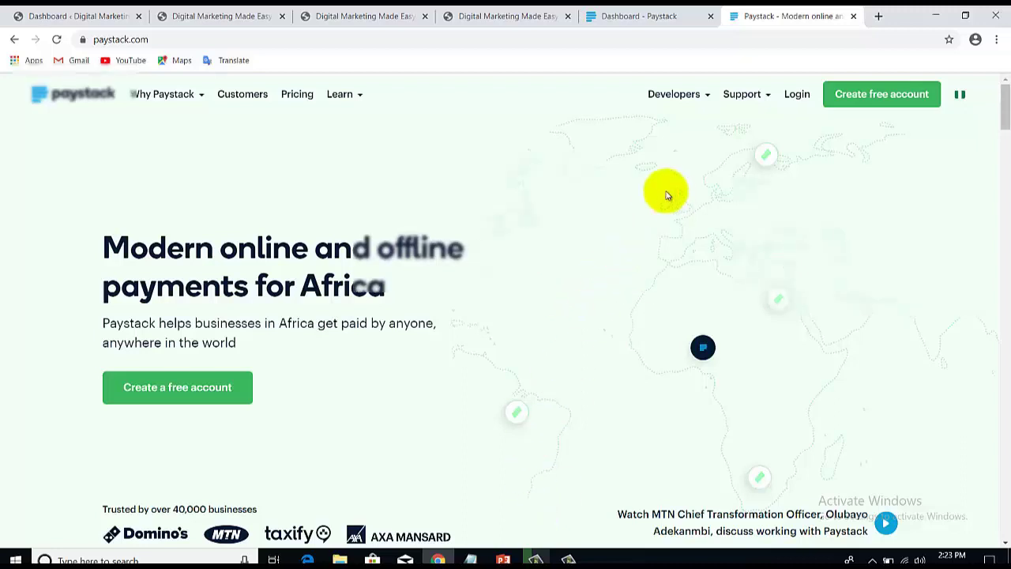
In the Paystack dashboard's Payment Pages list, start a New Page to see the page types
click(672, 15)
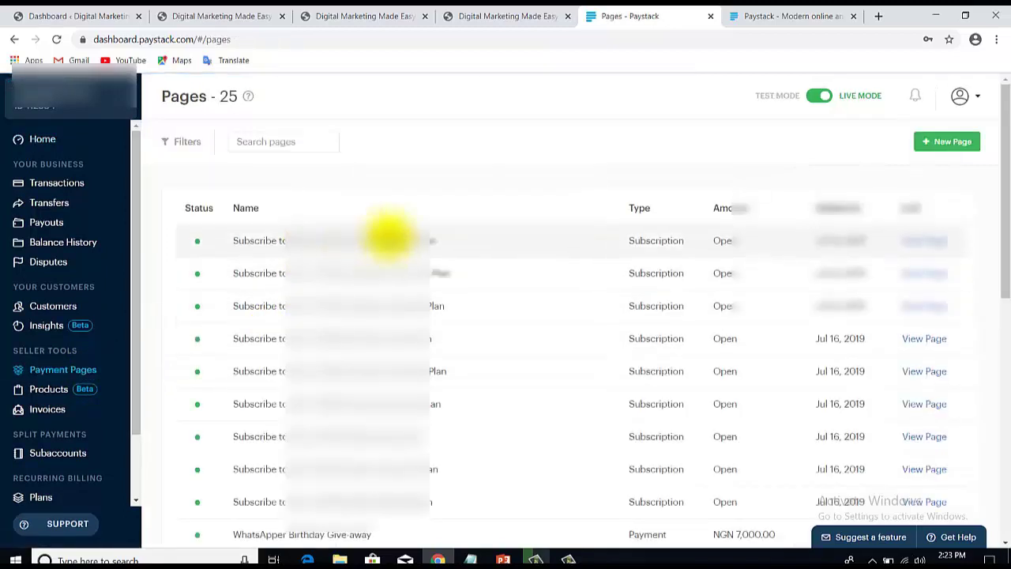
click(942, 144)
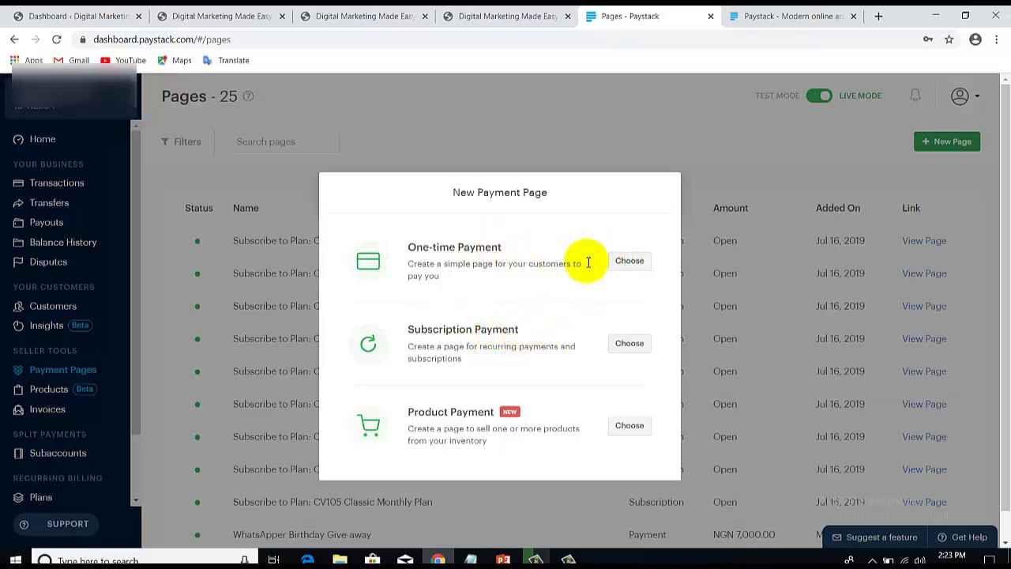
Choose One-time Payment, name it 'Excellent Cook Book 101' and describe it as 'The Best Cookbook ever'
click(630, 263)
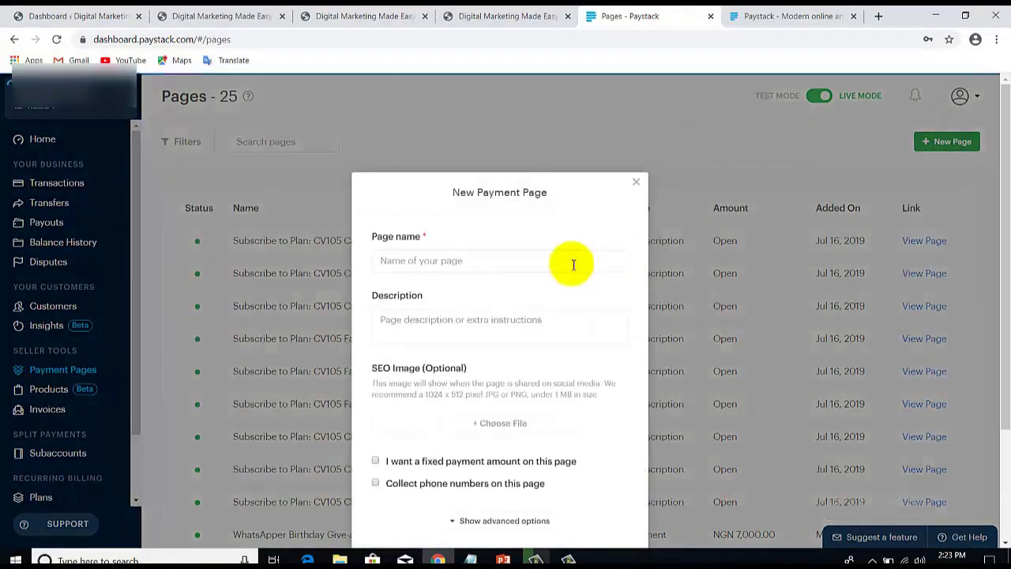
click(522, 268)
text(Excellent Cook Book 101)
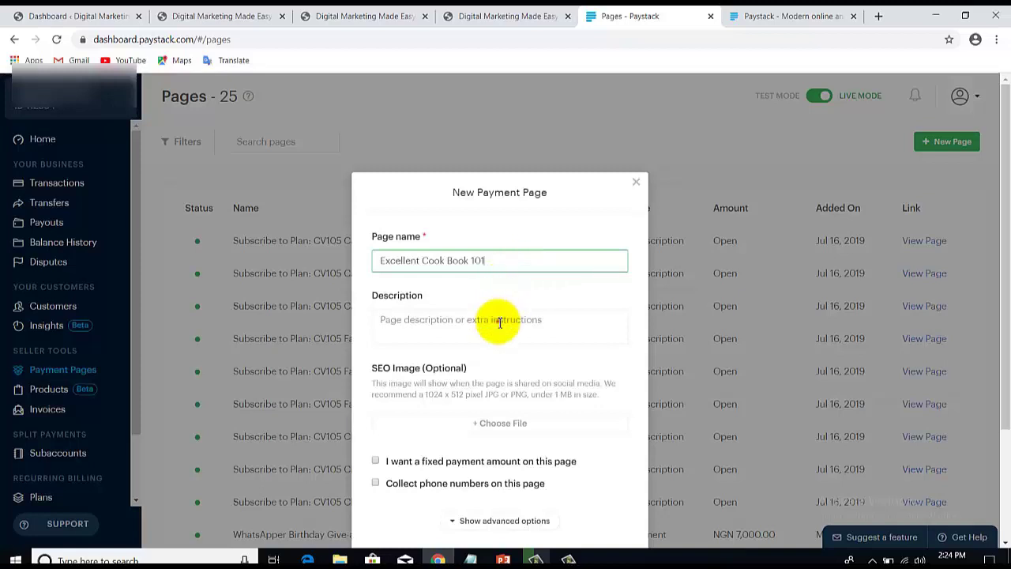
click(500, 321)
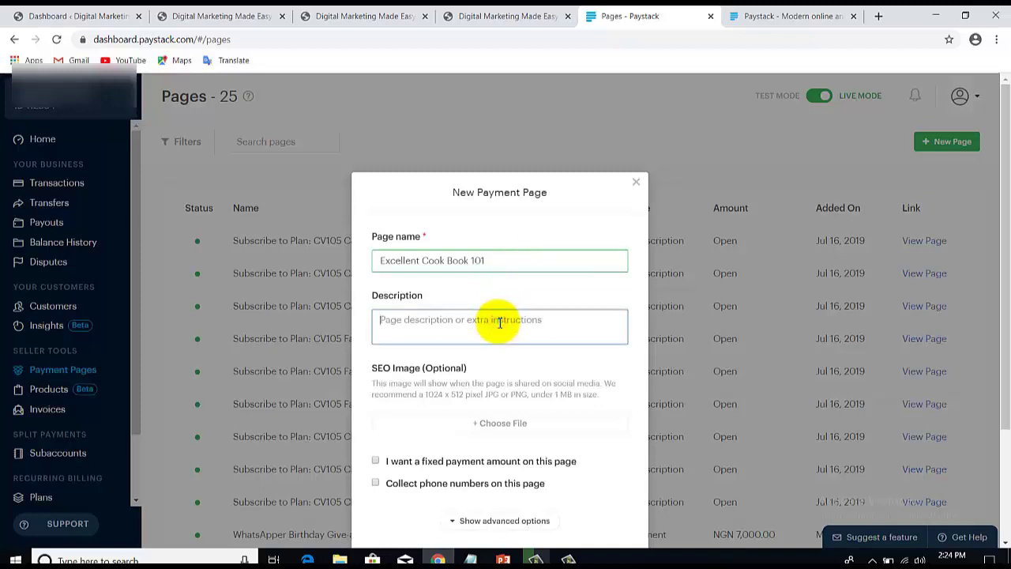
text(TH)
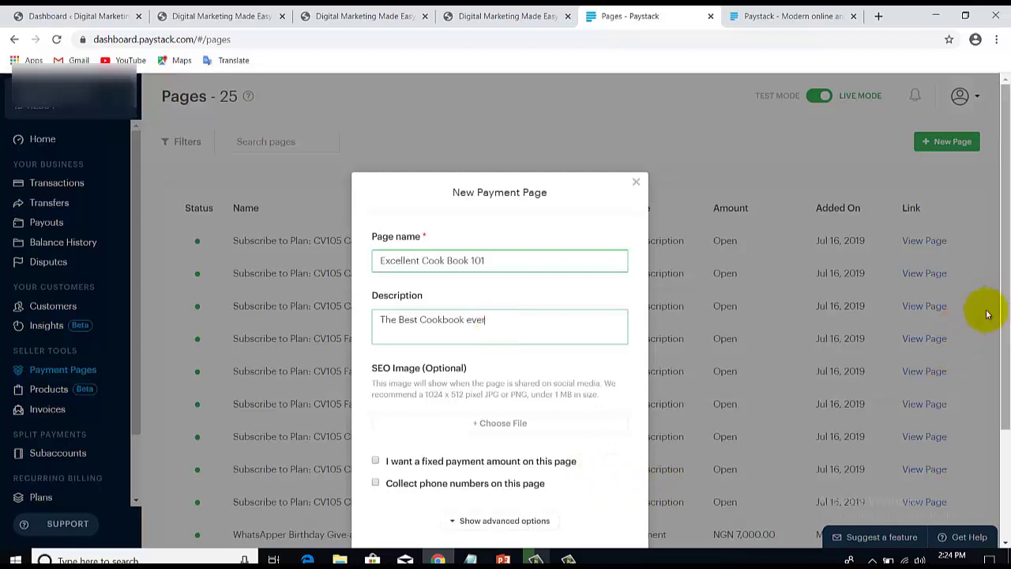
scroll(1008, 312, down, 1)
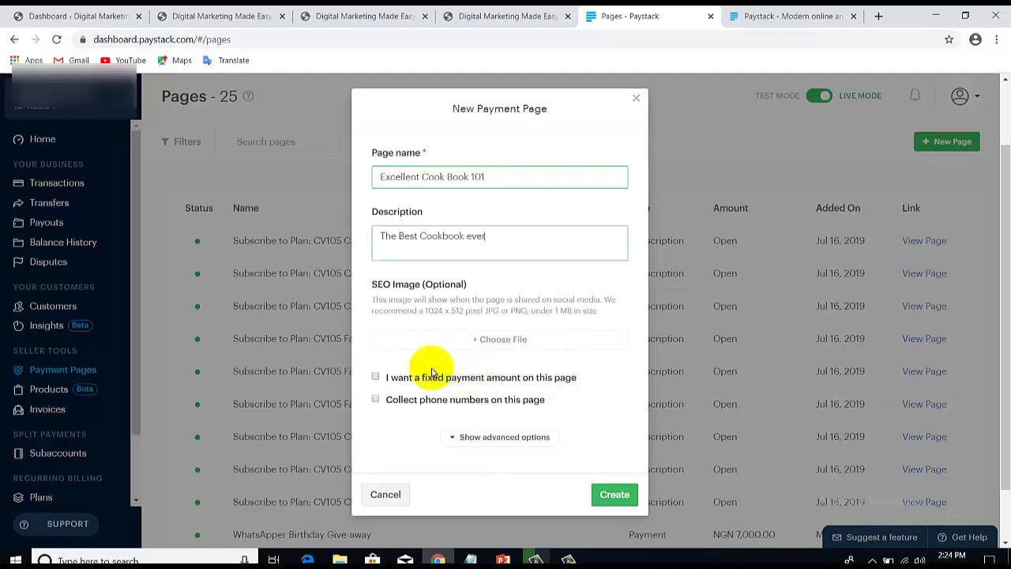
Require a fixed payment amount of 5,000 and reveal the page's advanced options
click(466, 379)
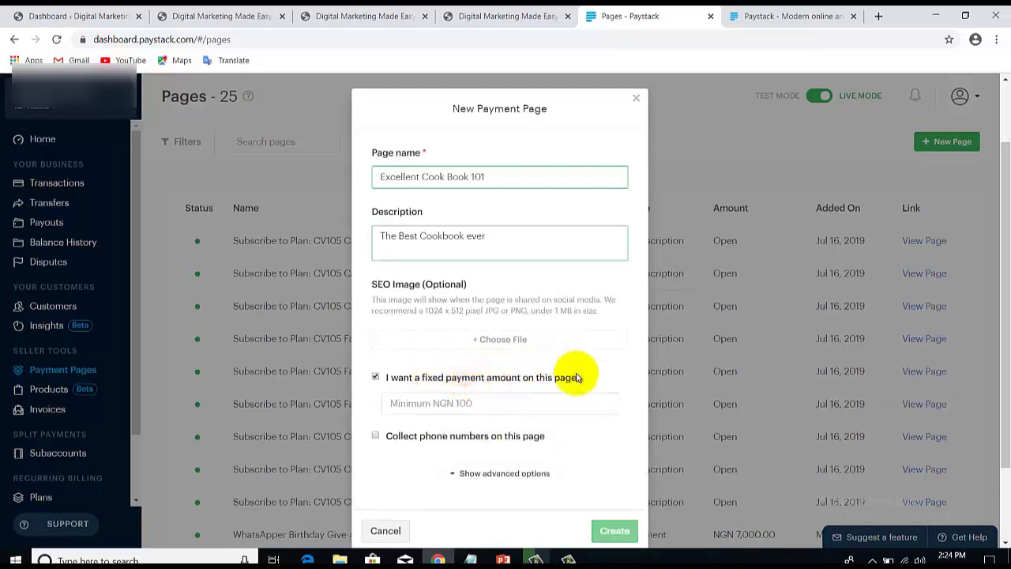
click(494, 399)
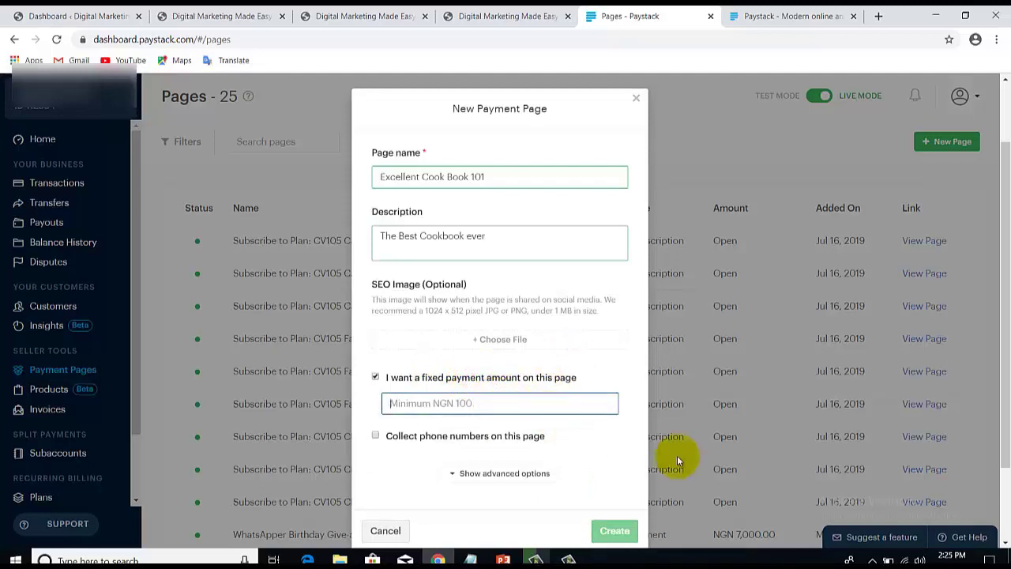
text(5)
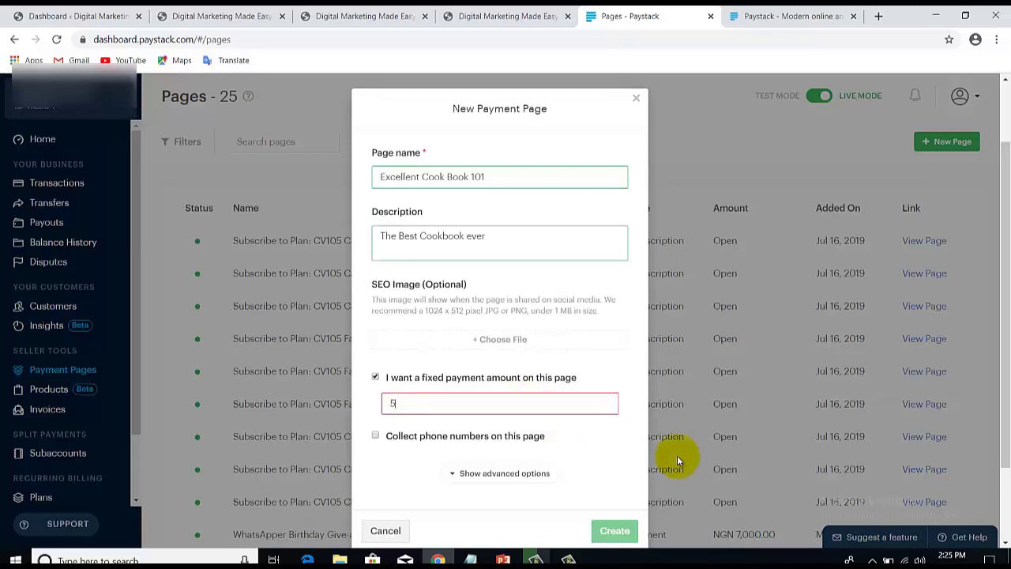
text(,000)
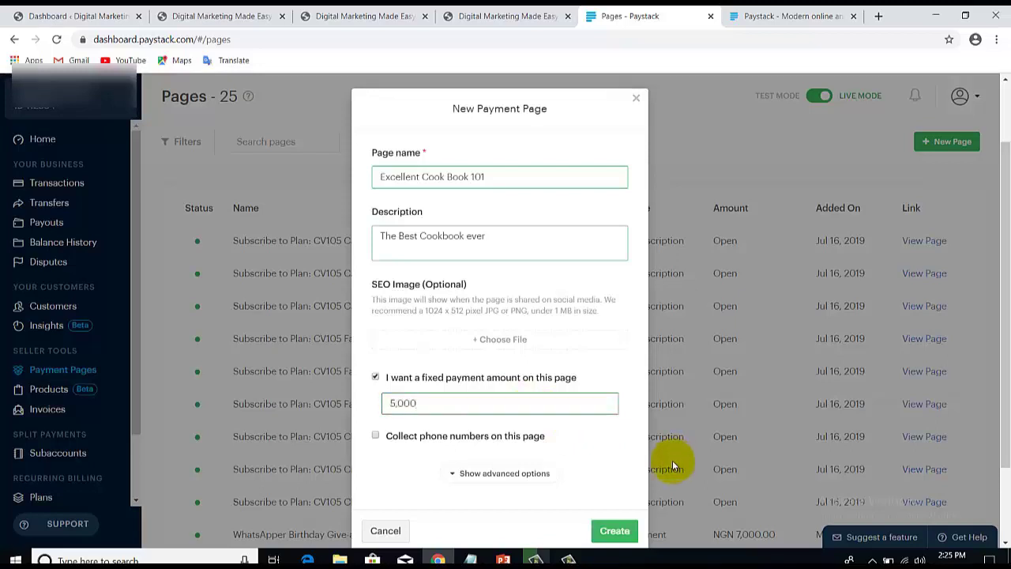
scroll(993, 338, down, 2)
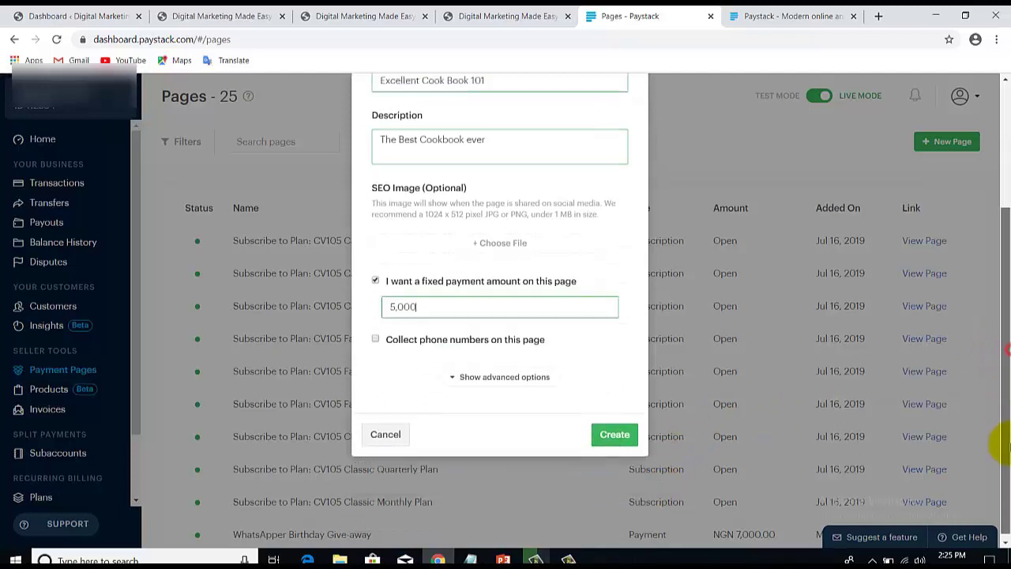
click(513, 378)
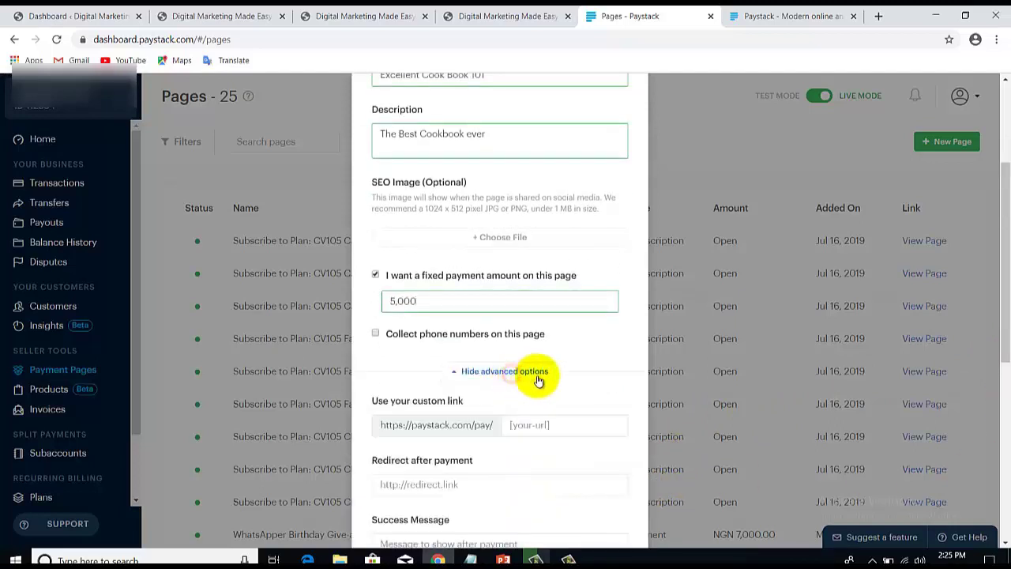
scroll(1000, 411, down, 5)
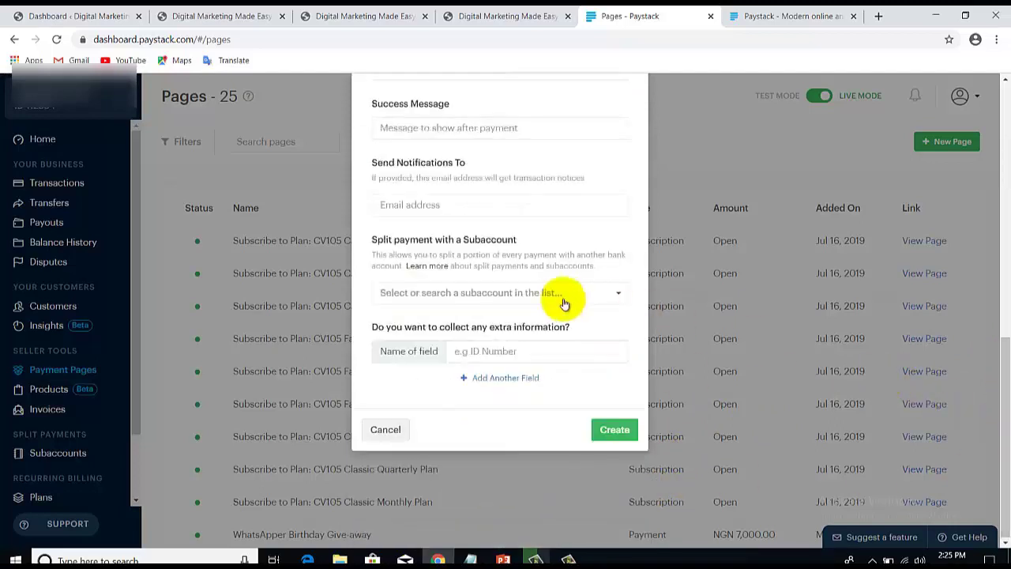
scroll(1000, 388, up, 2)
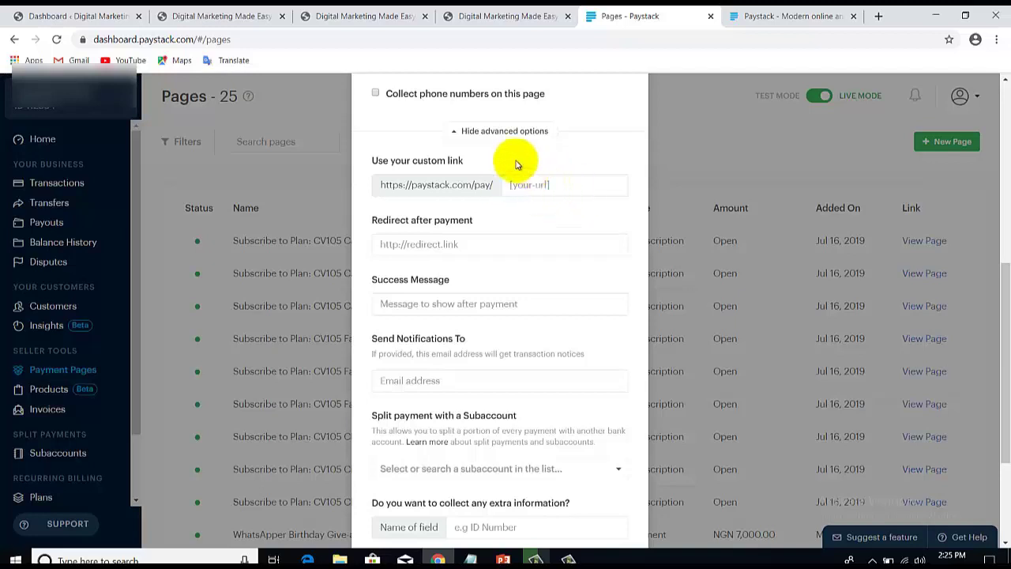
Enter cookbook101 as the custom link until it shows 'URL available'
click(528, 182)
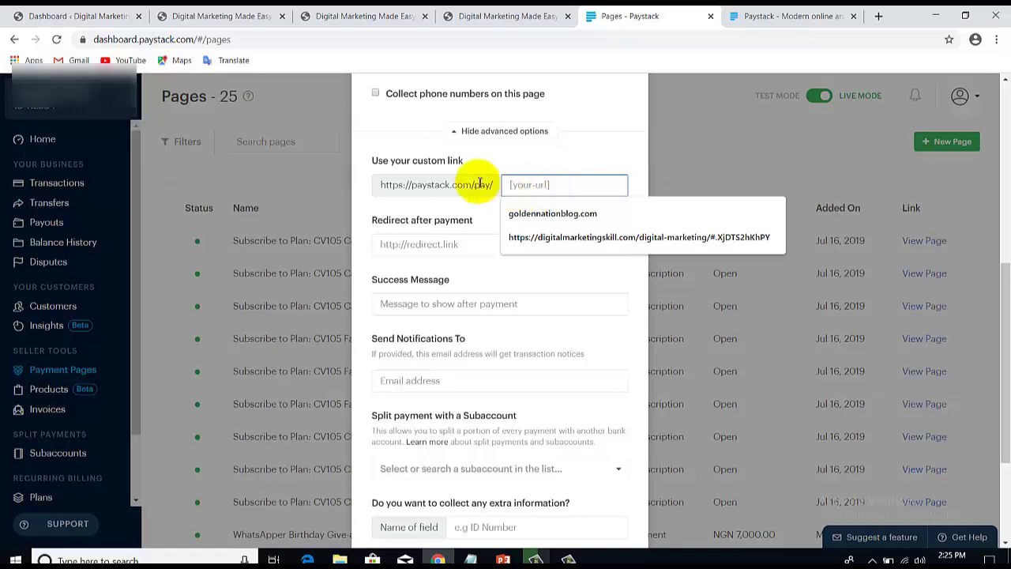
click(525, 162)
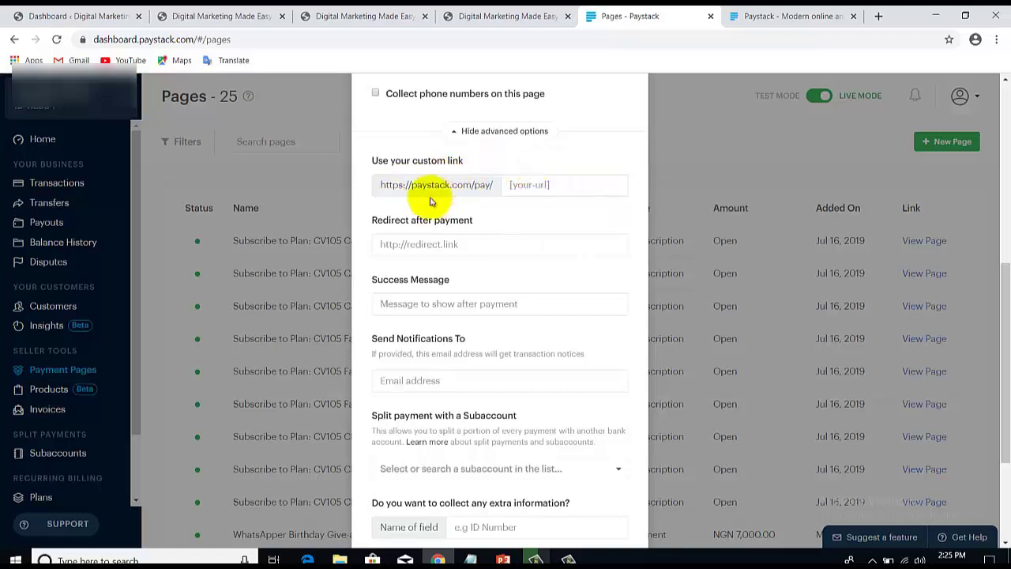
click(537, 185)
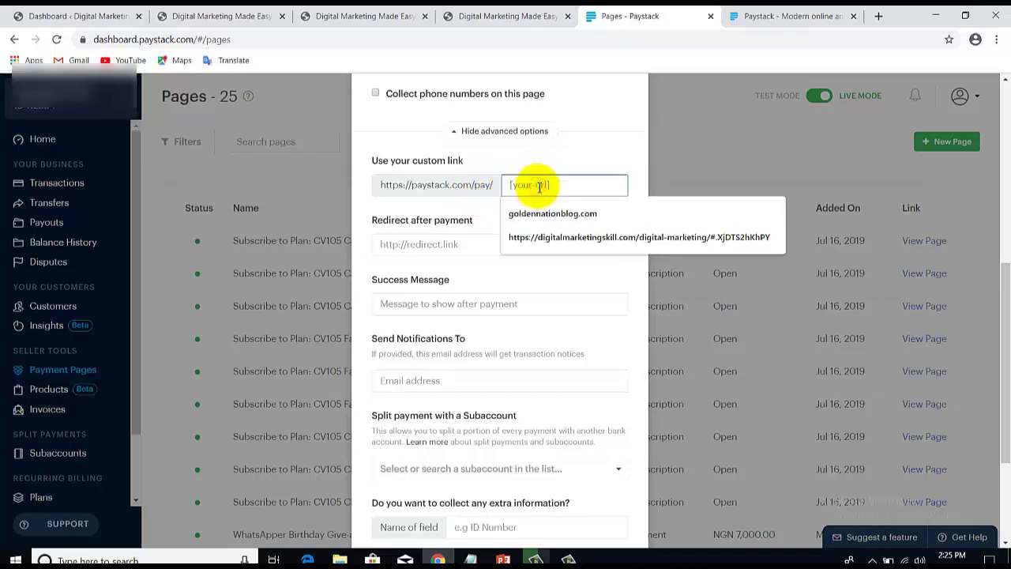
text(doo)
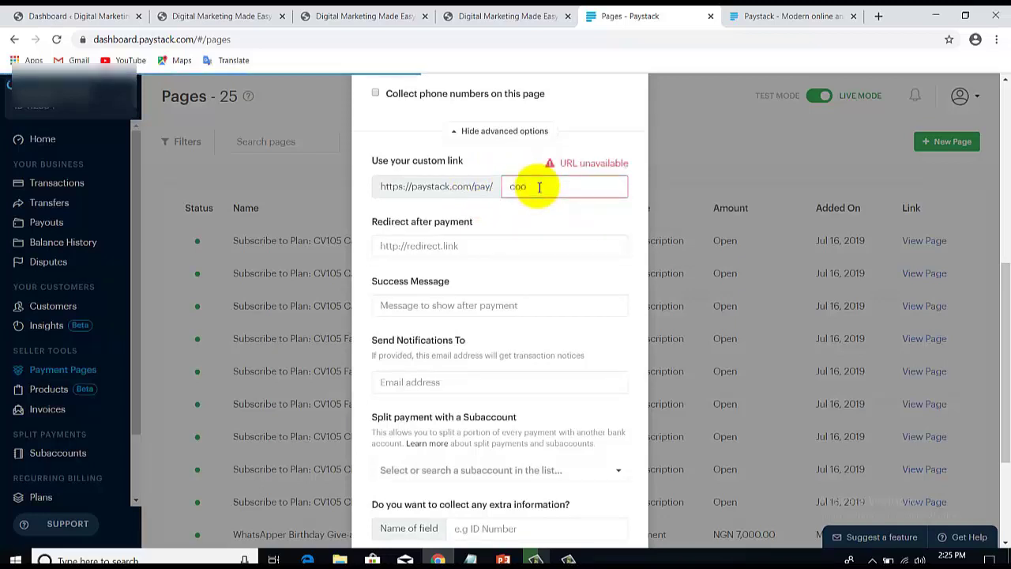
text(kbook10)
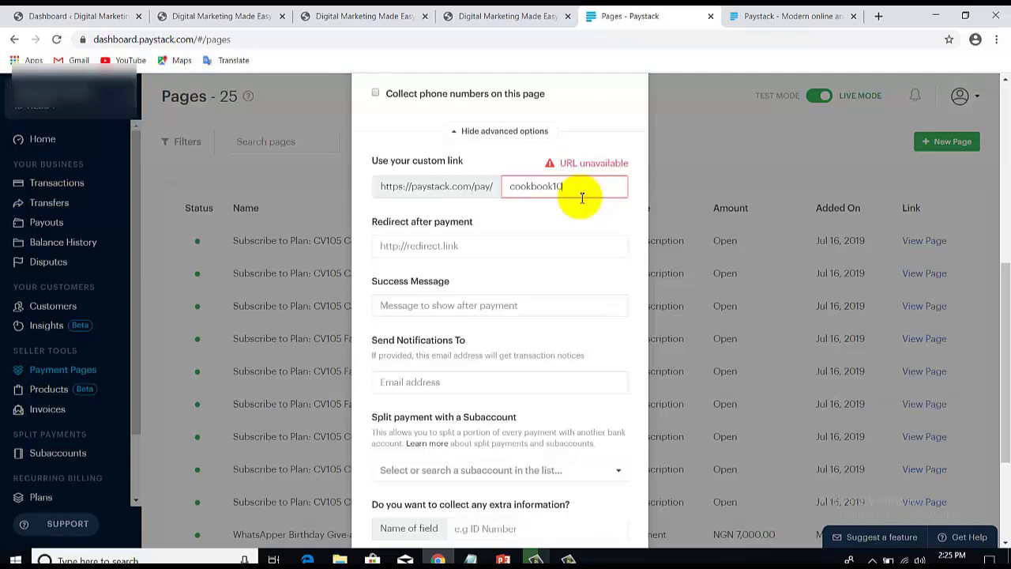
text(1)
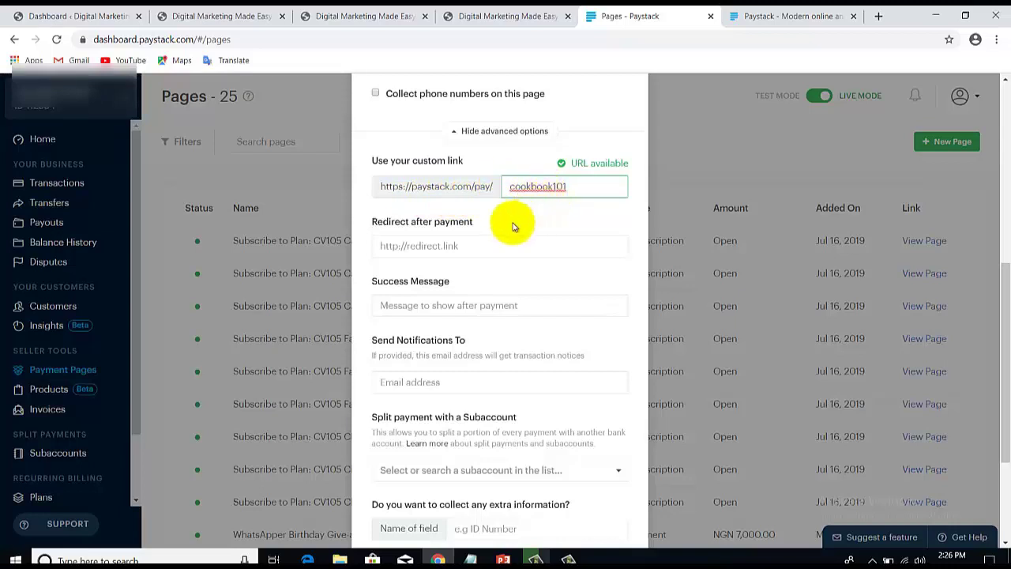
click(457, 245)
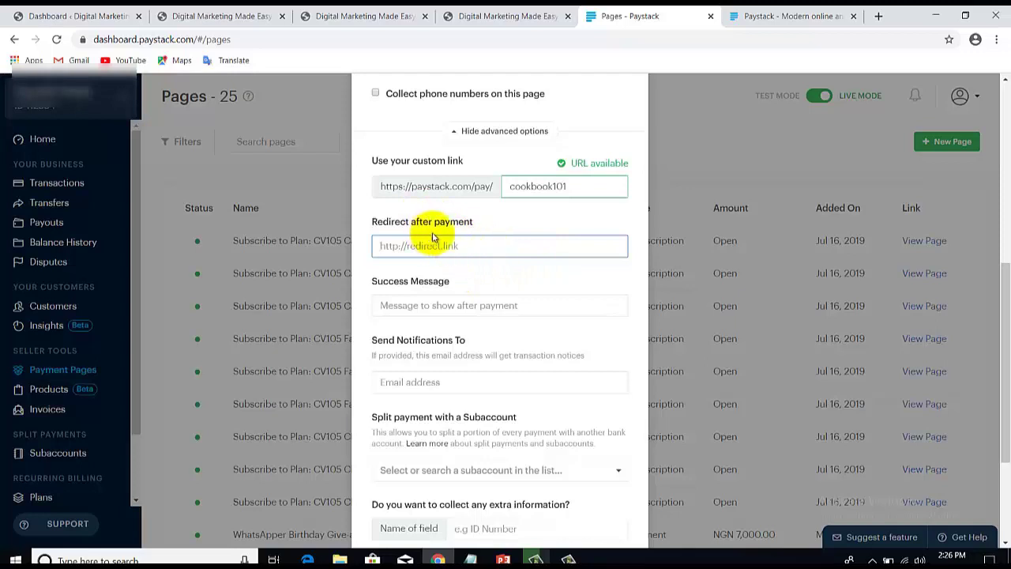
Enter 'Your Payment was successful' as the success message and scroll down to the Create button
click(453, 306)
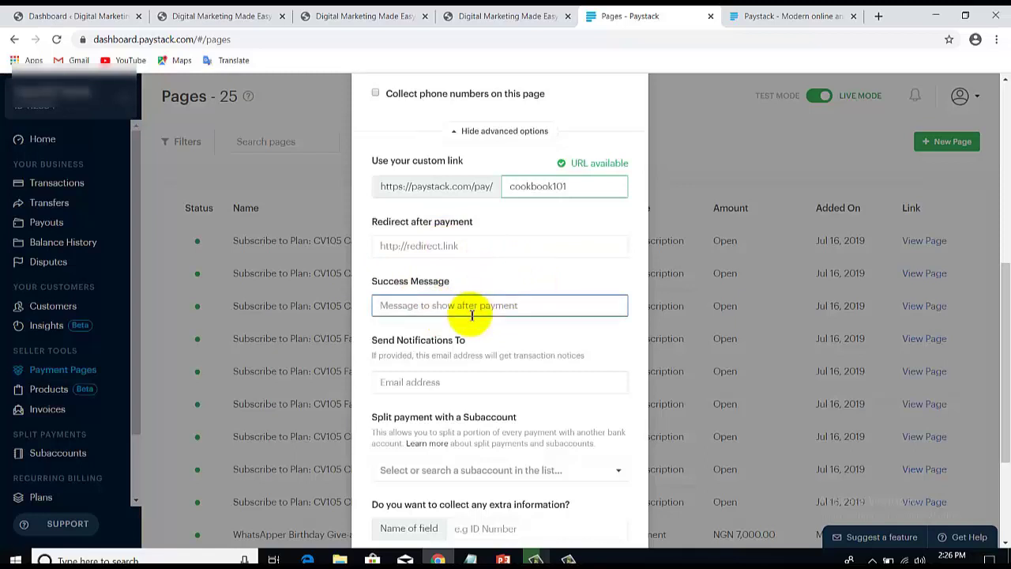
text(Pa)
key(BackSpace)
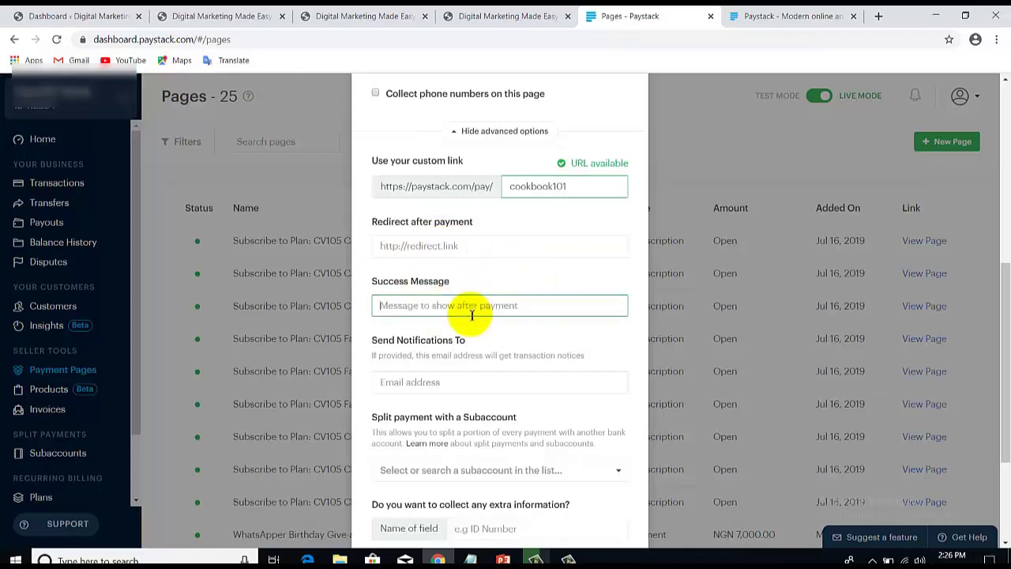
text(Your Payment was successful)
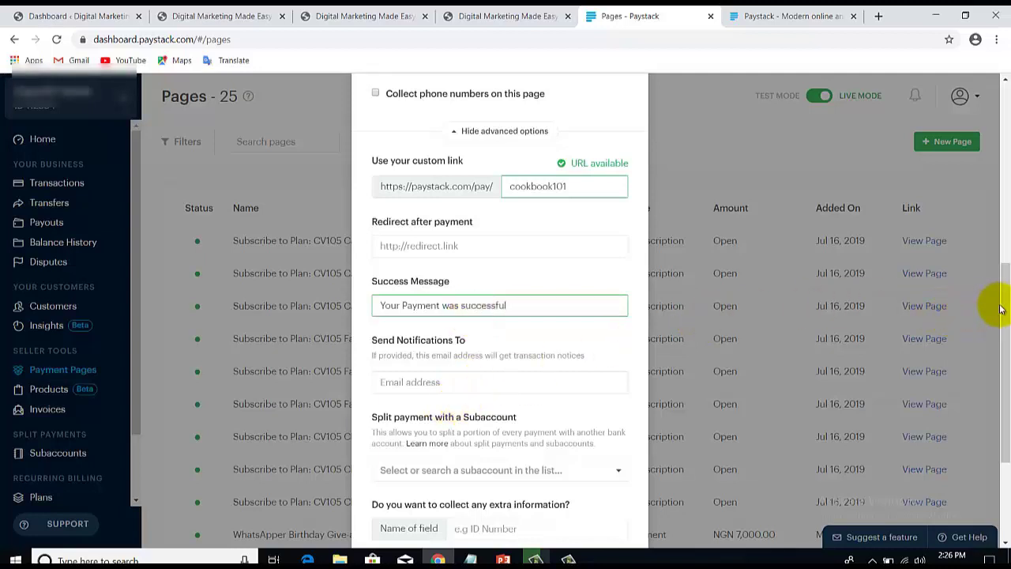
drag(1000, 316, 995, 342)
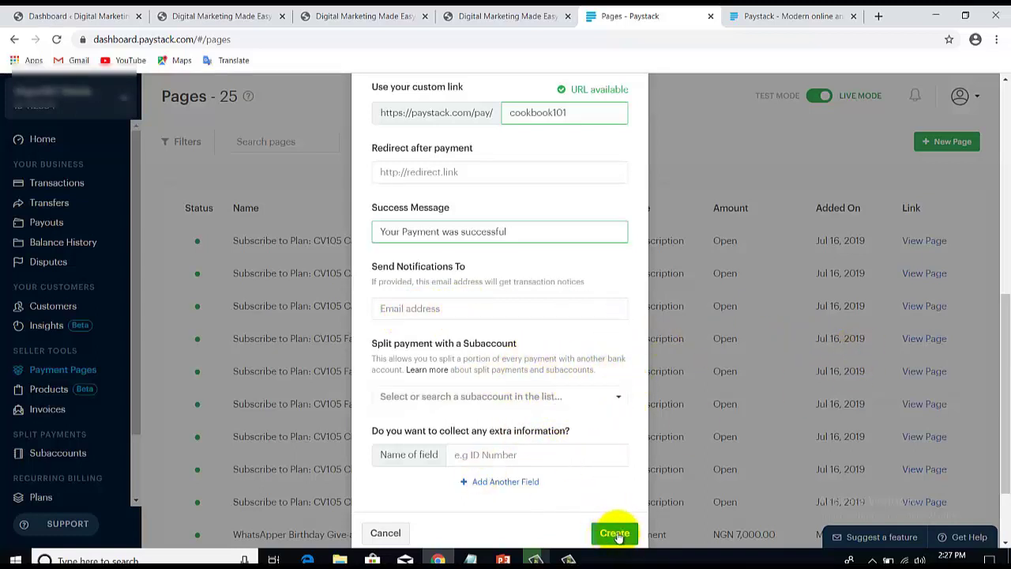
drag(1000, 359, 909, 413)
Create the payment page and copy its paystack.com/pay/cookbook101 link
click(620, 451)
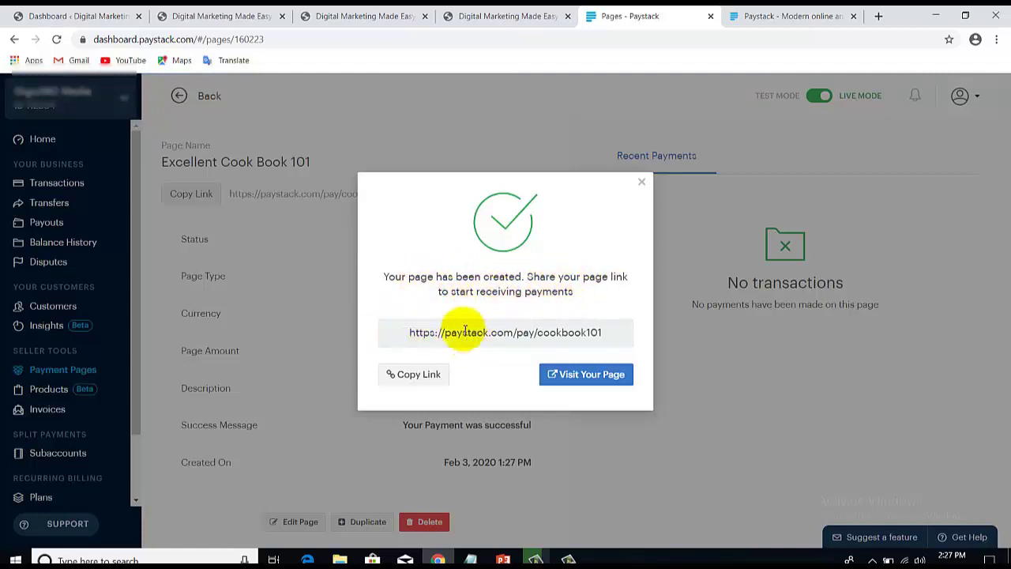
click(421, 379)
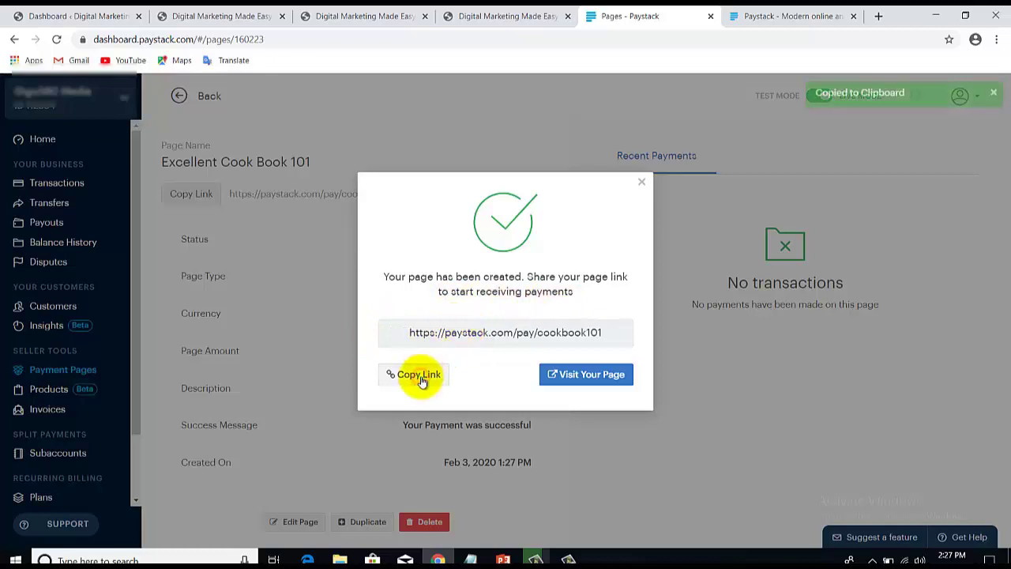
In the Architect editor, insert the red Bright Smart block from the Call to Action page blocks
click(244, 17)
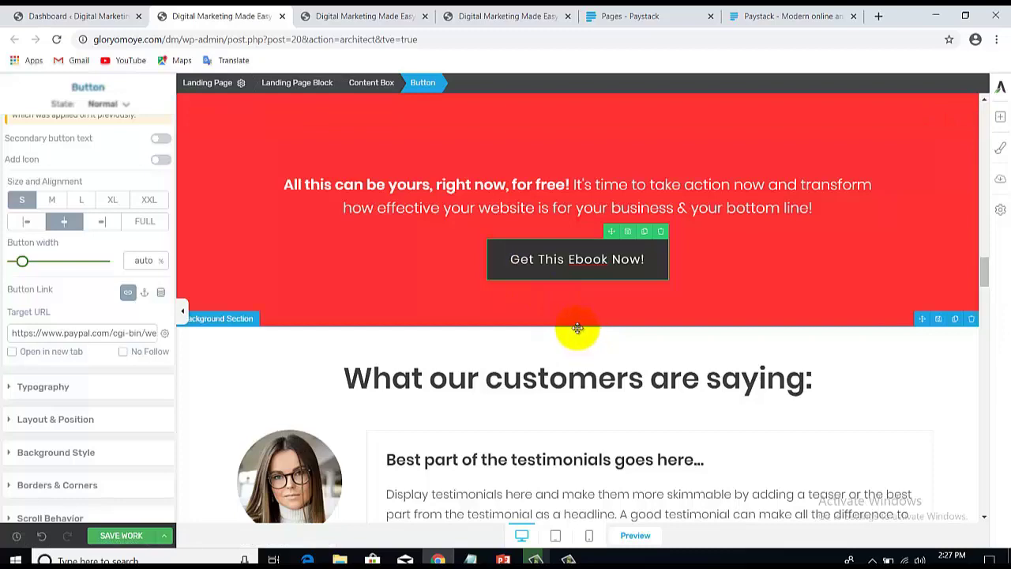
click(571, 327)
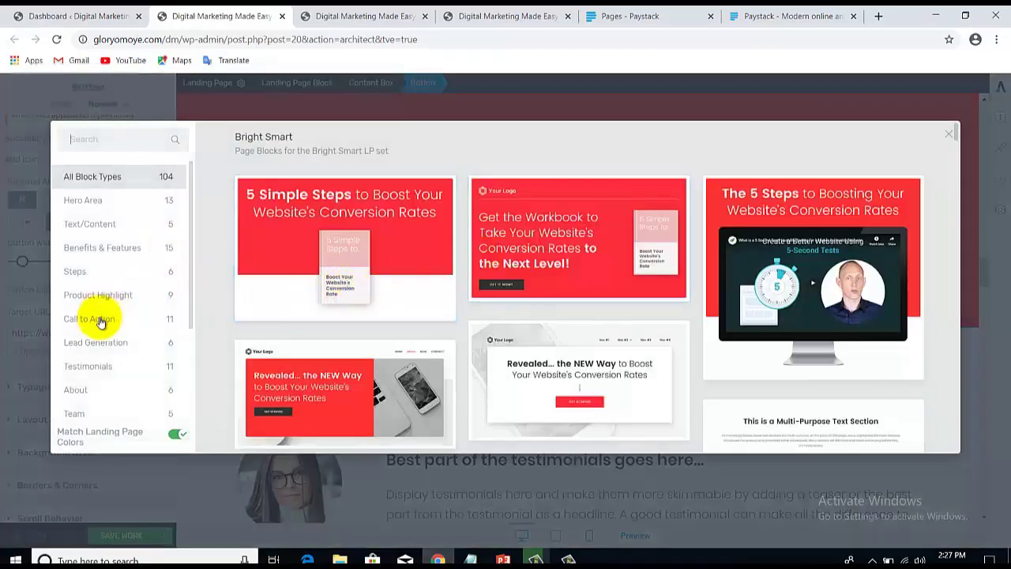
click(91, 318)
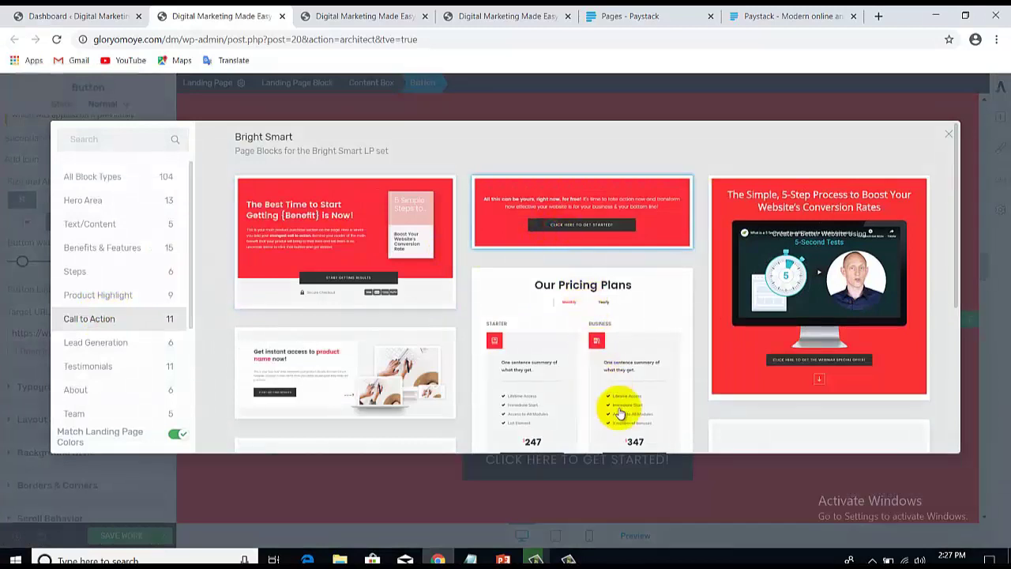
click(763, 169)
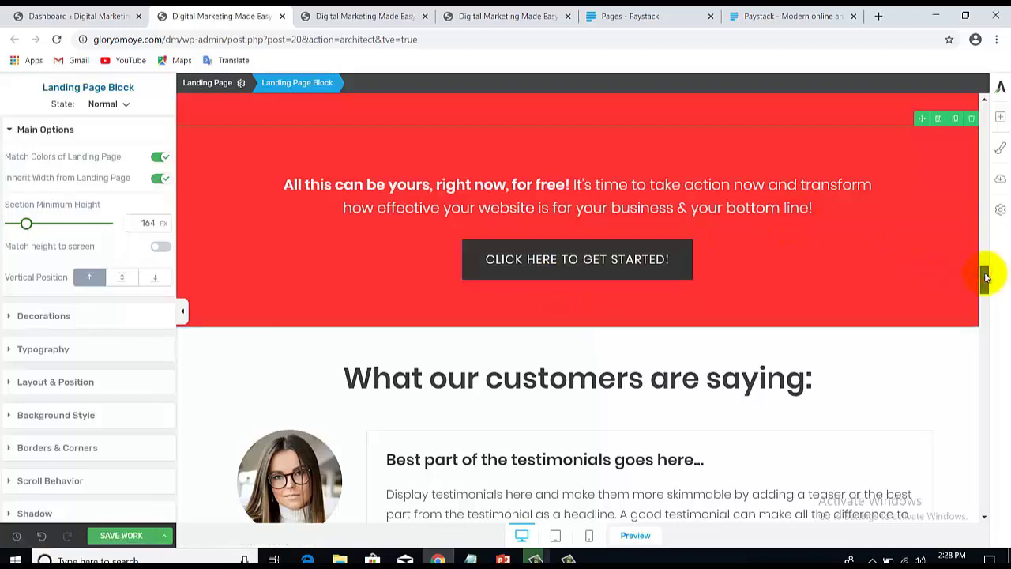
Select the CLICK HERE TO GET STARTED! button element to show its Target URL settings
drag(985, 277, 984, 266)
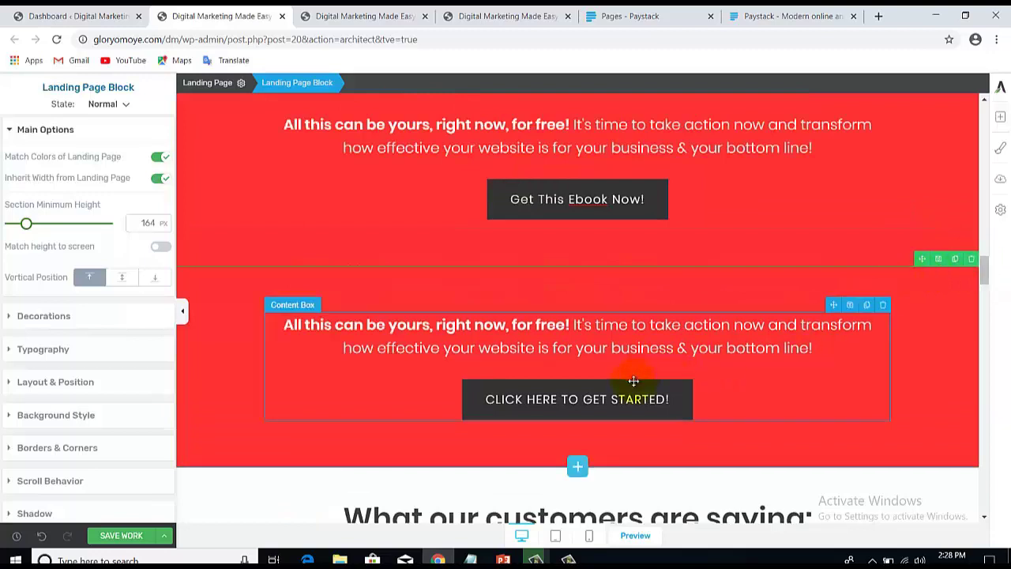
click(502, 399)
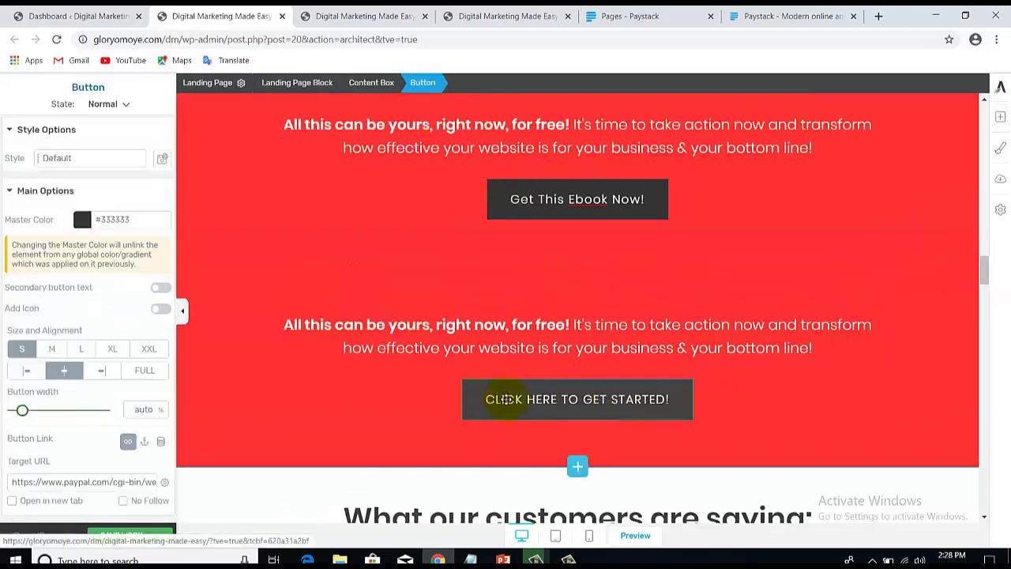
click(499, 400)
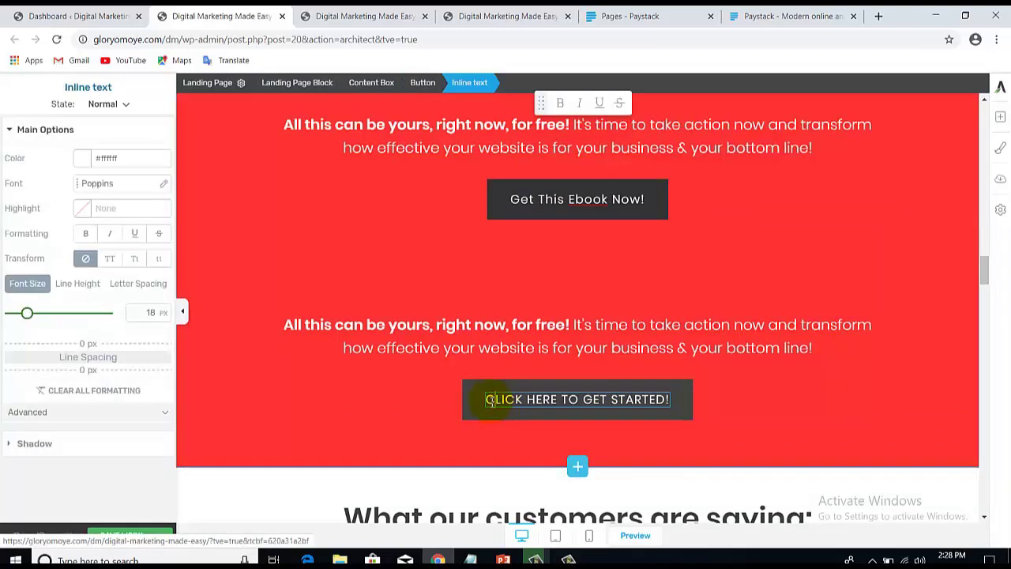
drag(486, 399, 672, 402)
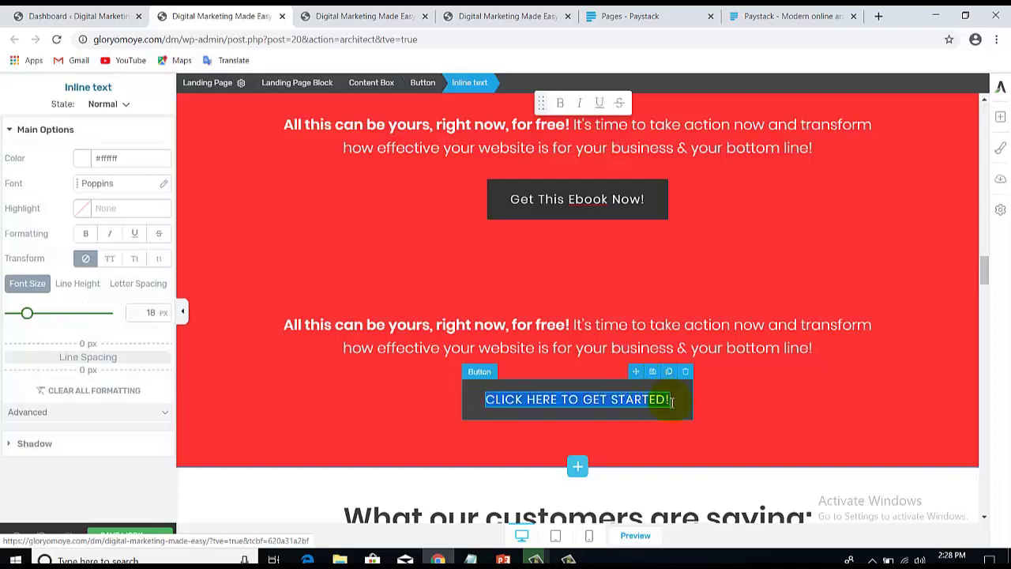
click(479, 397)
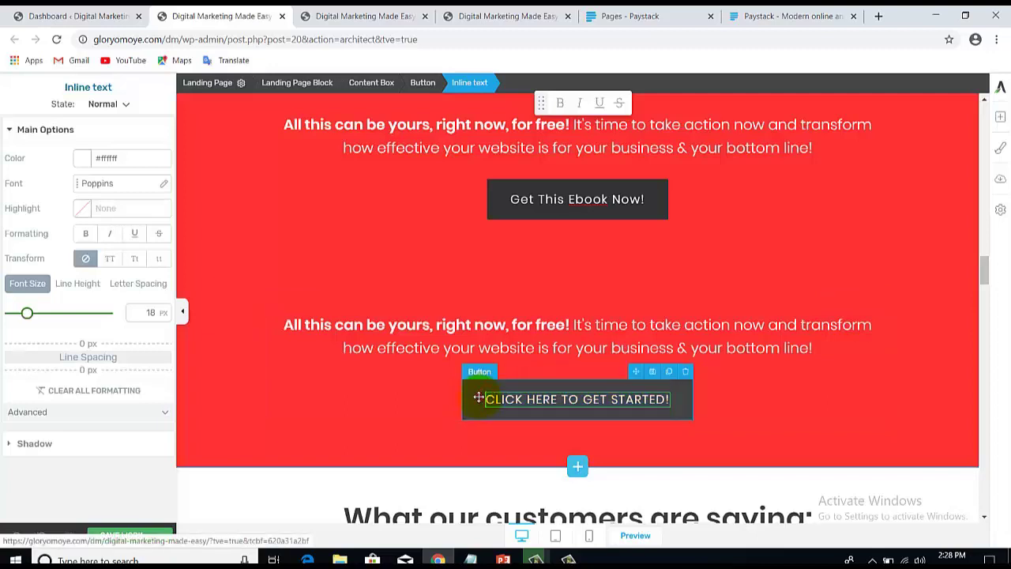
click(479, 399)
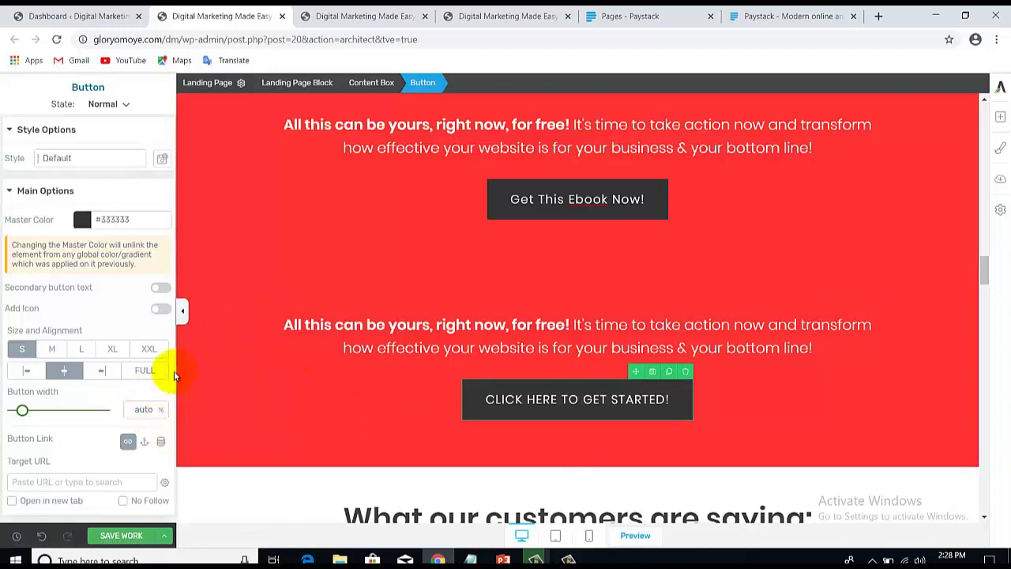
Paste the paystack.com/pay/cookbook101 link into the button's Target URL and save the work
click(54, 481)
key(ctrl+v)
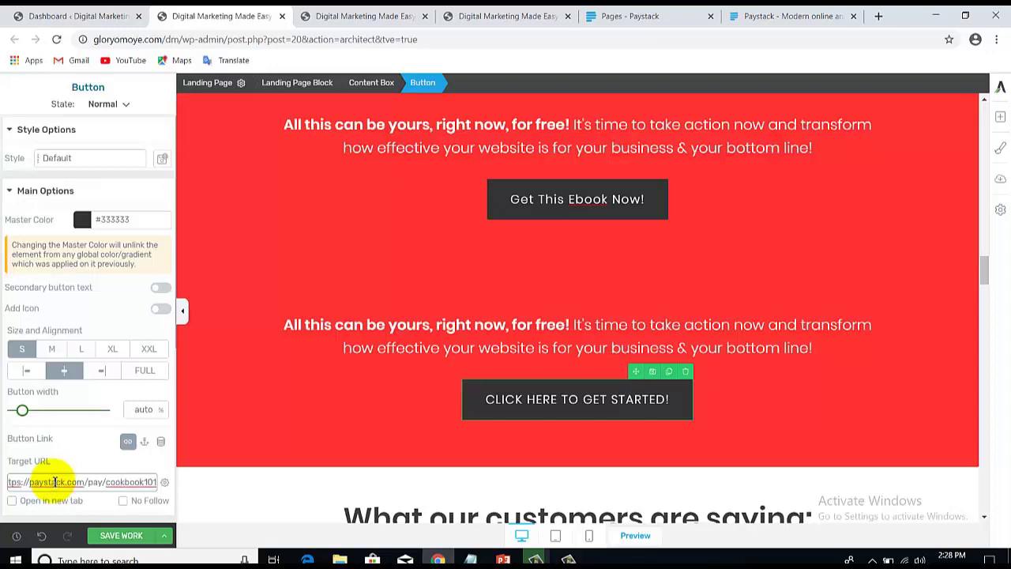
click(123, 536)
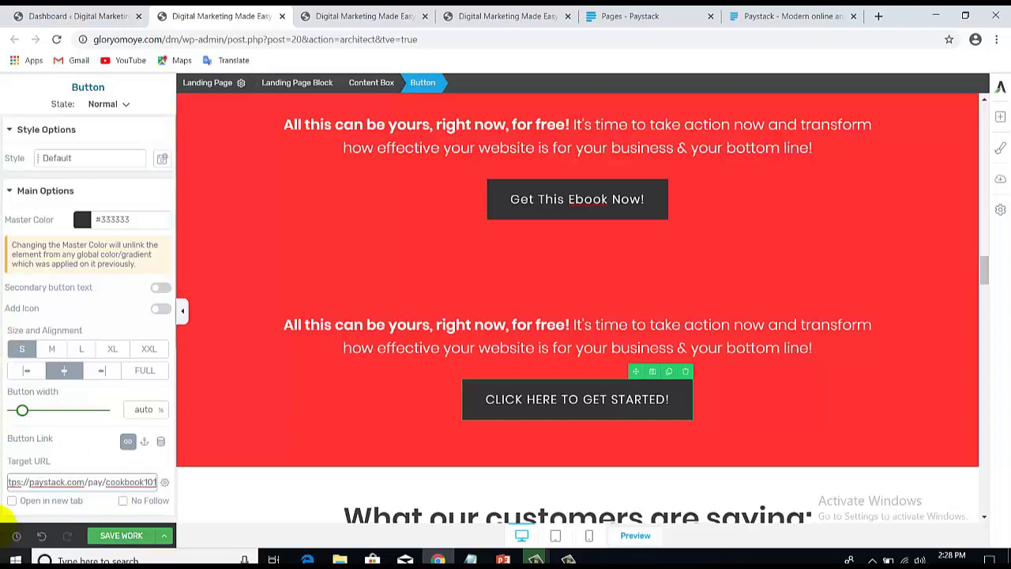